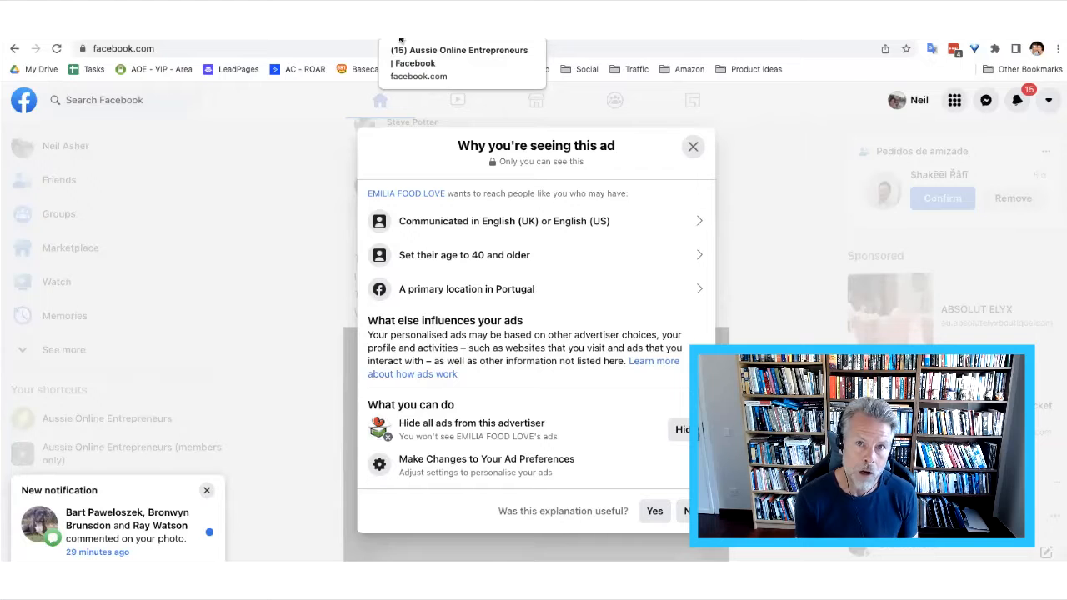
# Check why the sponsored EMILIA FOOD LOVE post is being shown in the feed, closing the explanation when done.
pyautogui.click(691, 147)
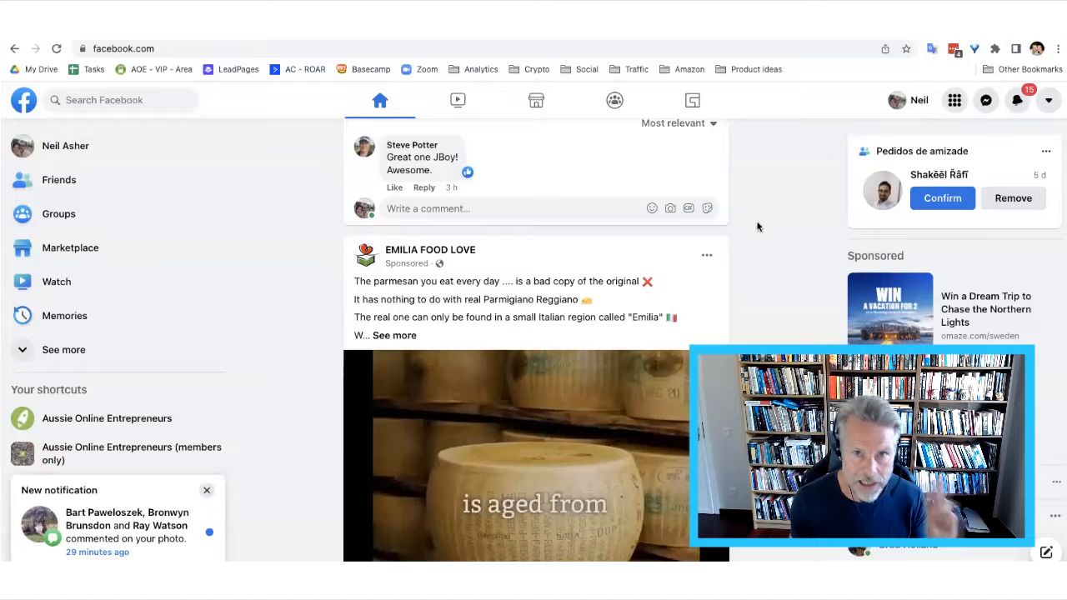
pyautogui.scroll(-1, 760, 228)
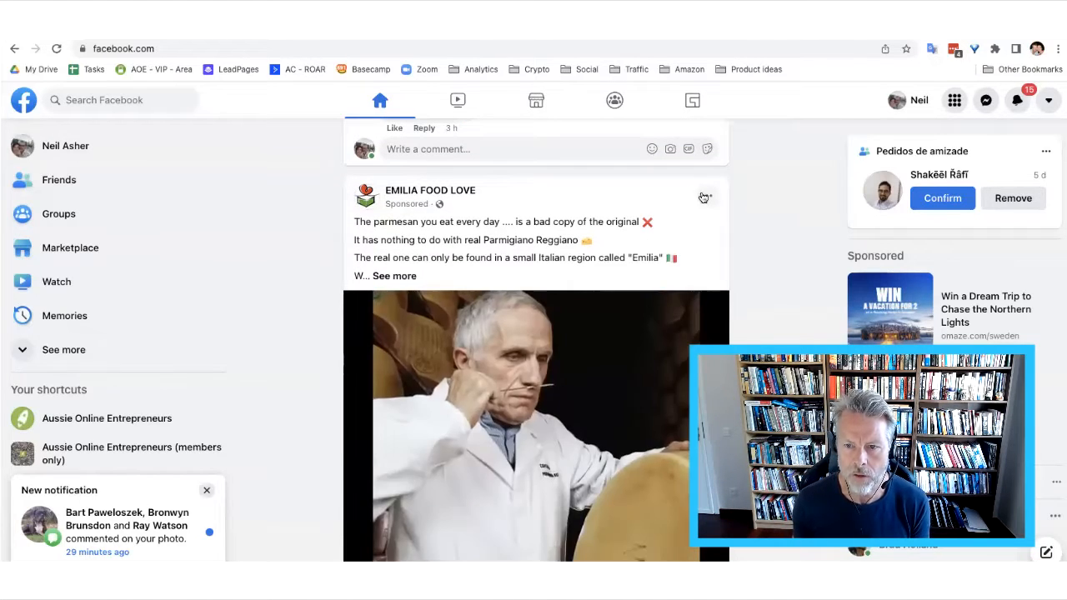
pyautogui.scroll(-2, 698, 222)
pyautogui.scroll(2, 567, 216)
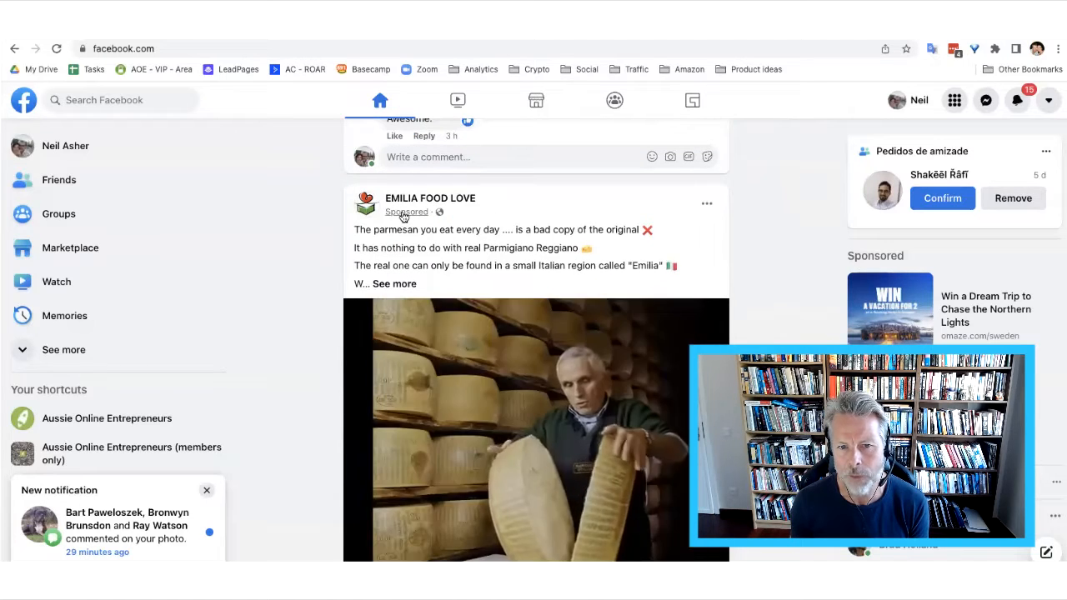
pyautogui.click(708, 205)
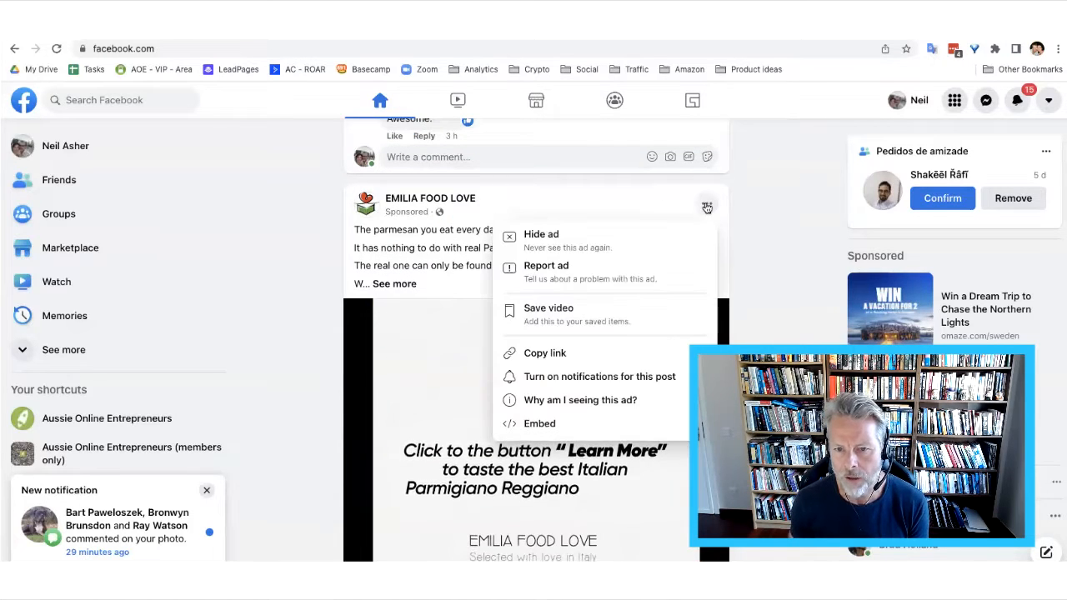
pyautogui.click(567, 400)
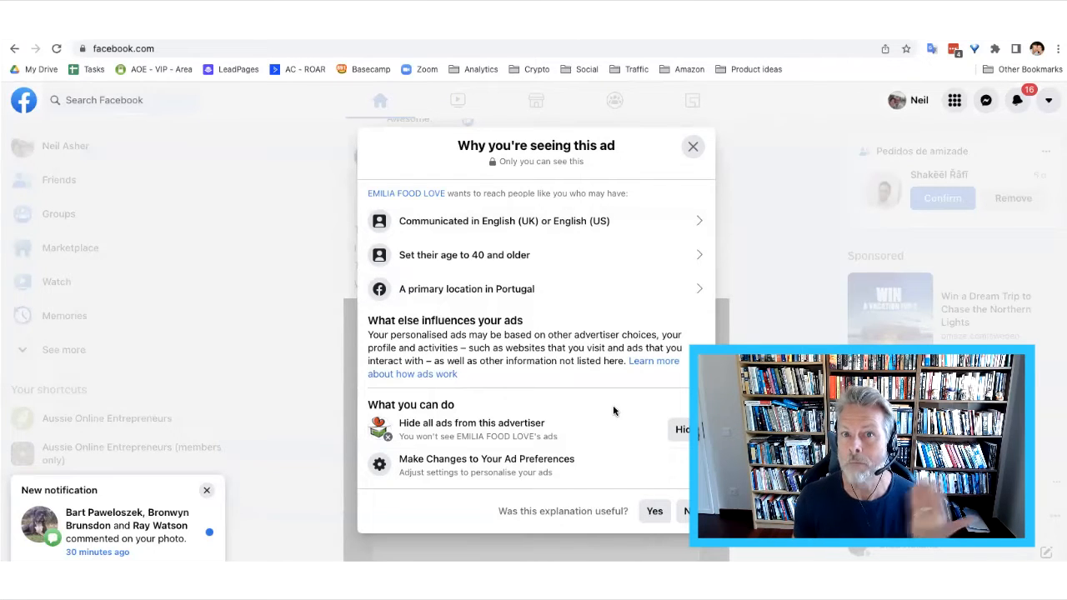
pyautogui.click(692, 149)
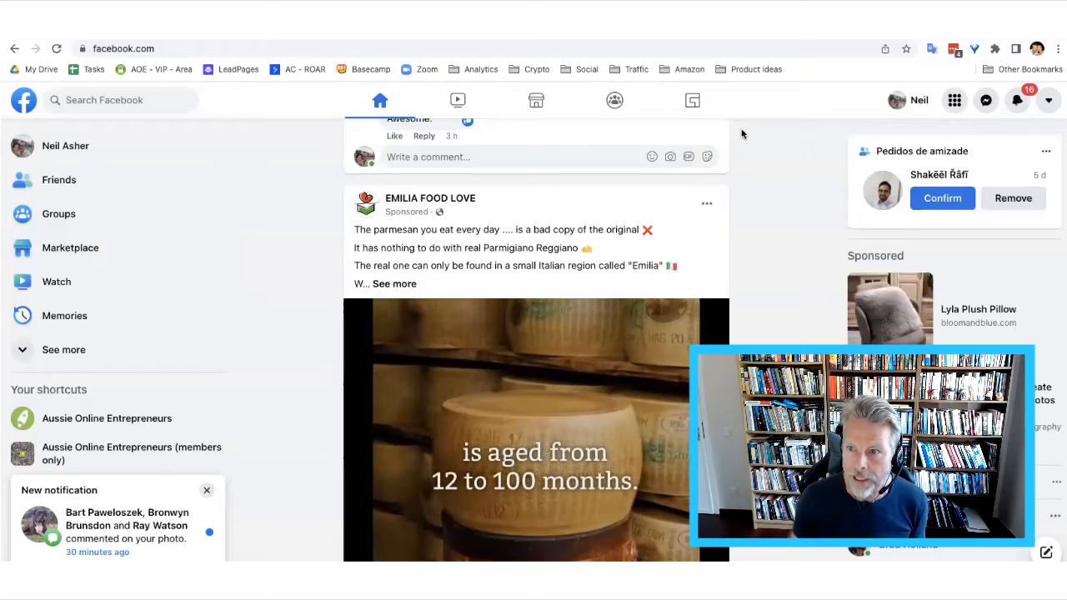
# Open Ad settings within the account's ad preferences.
pyautogui.click(1050, 102)
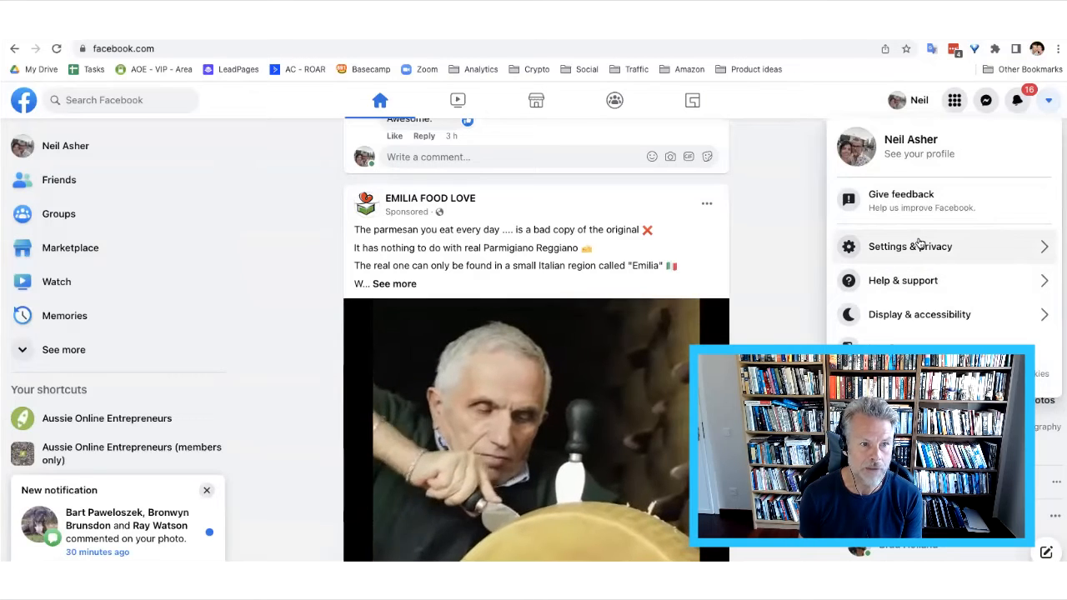
pyautogui.click(921, 246)
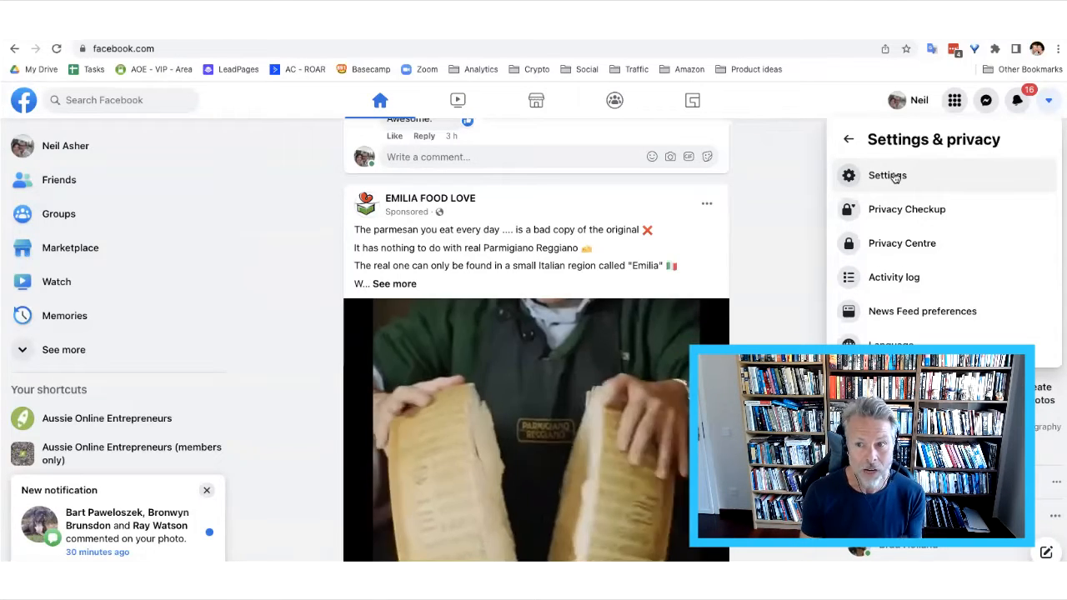
pyautogui.click(889, 176)
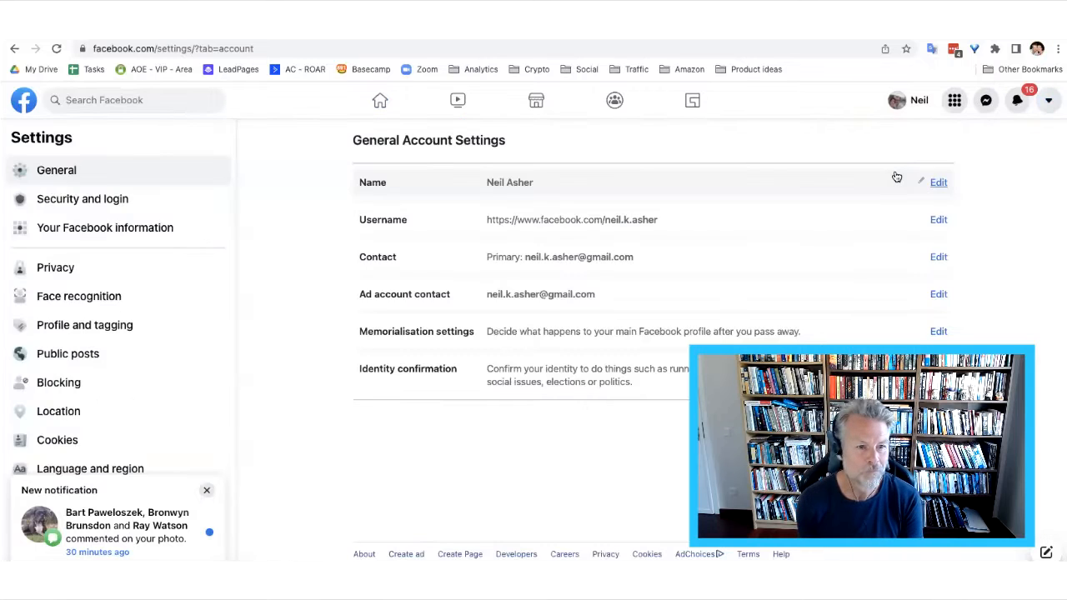
pyautogui.scroll(-1, 181, 299)
pyautogui.scroll(-6, 181, 298)
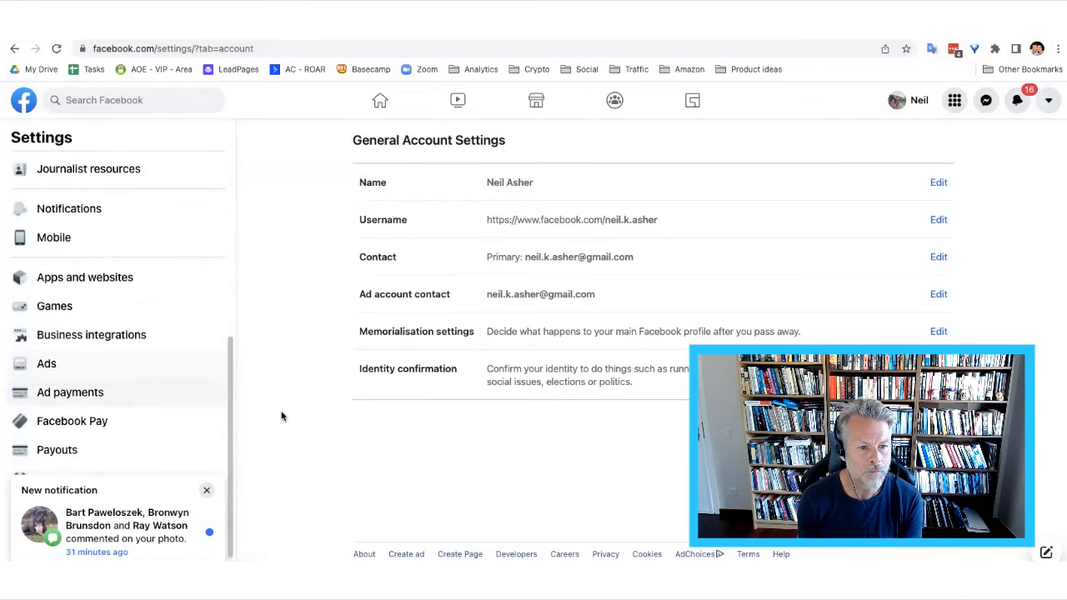
pyautogui.click(46, 363)
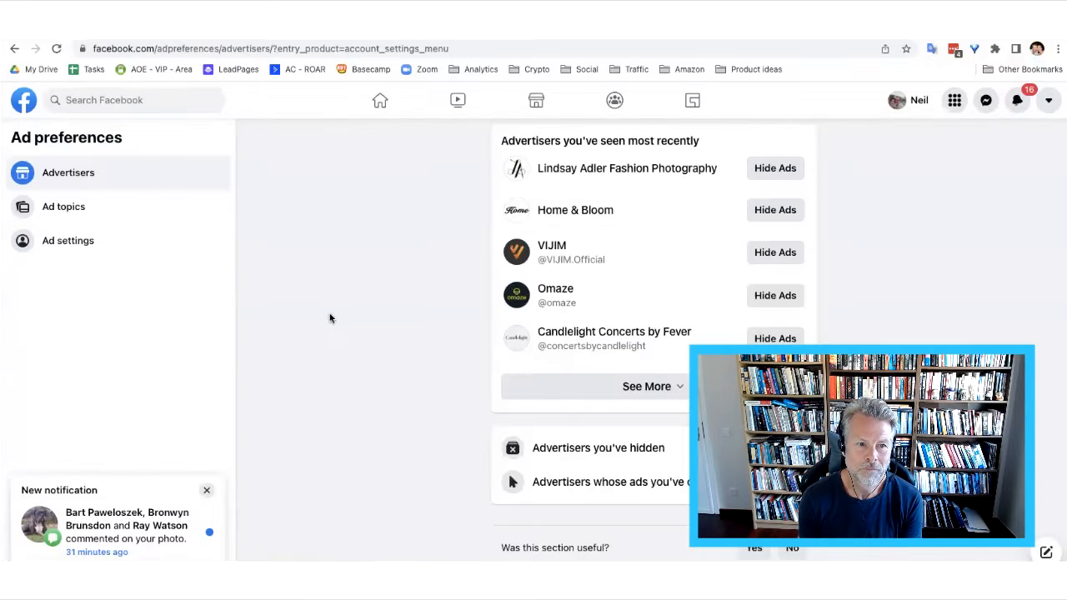
pyautogui.click(84, 244)
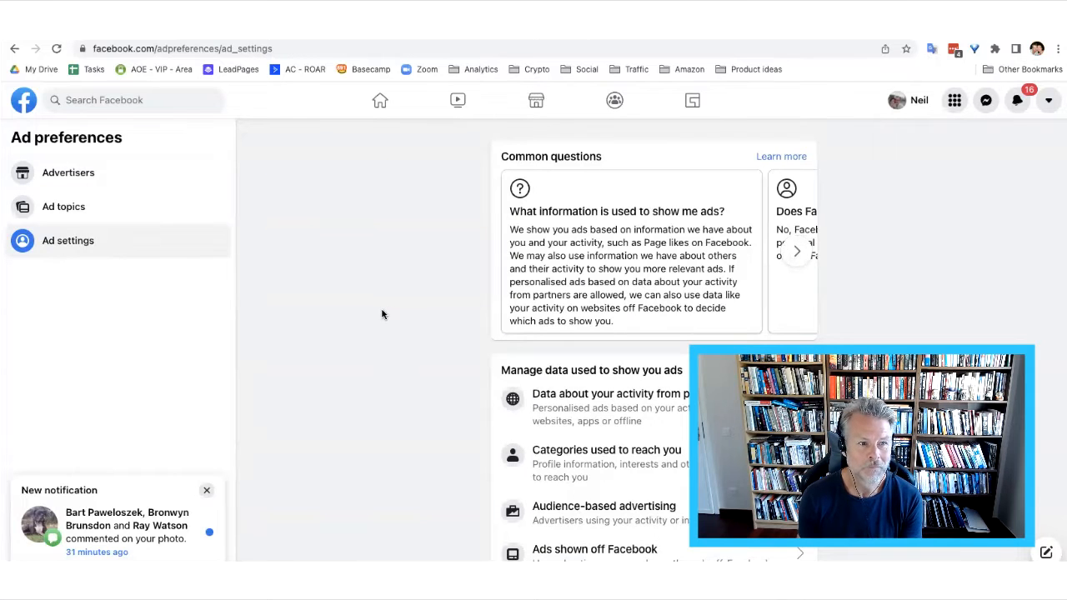
# Review the profile information and the Other categories list under Categories used to reach you.
pyautogui.scroll(-3, 457, 303)
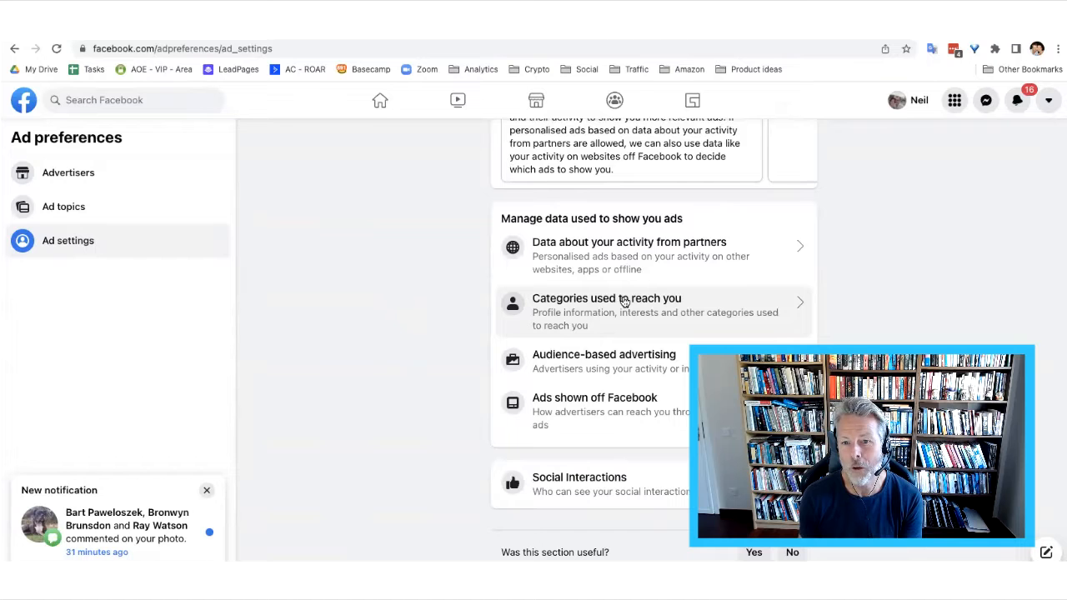
pyautogui.click(609, 301)
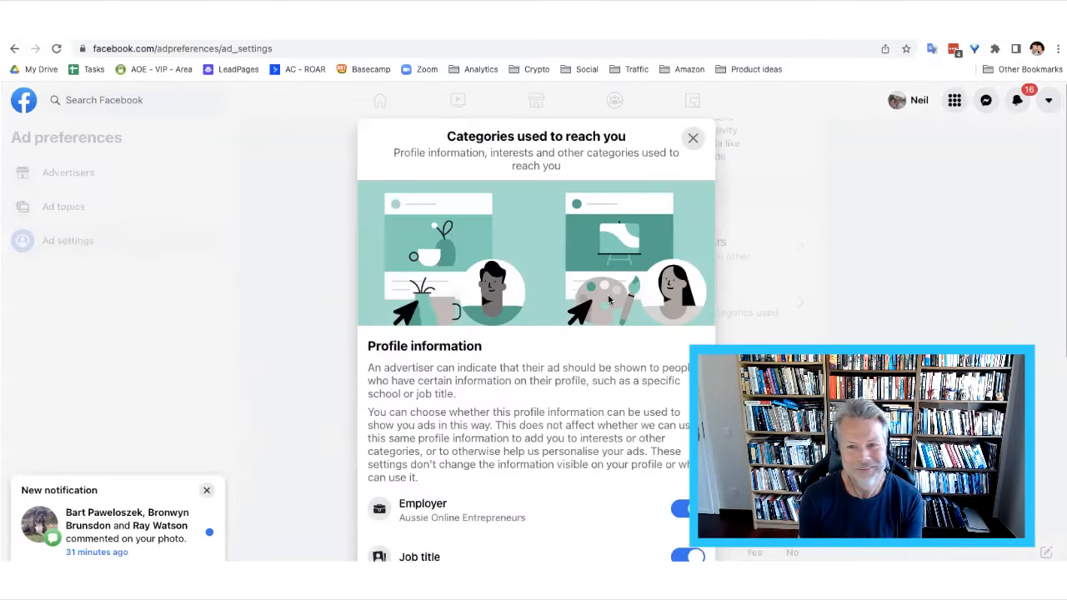
pyautogui.scroll(-3, 470, 300)
pyautogui.scroll(-2, 471, 304)
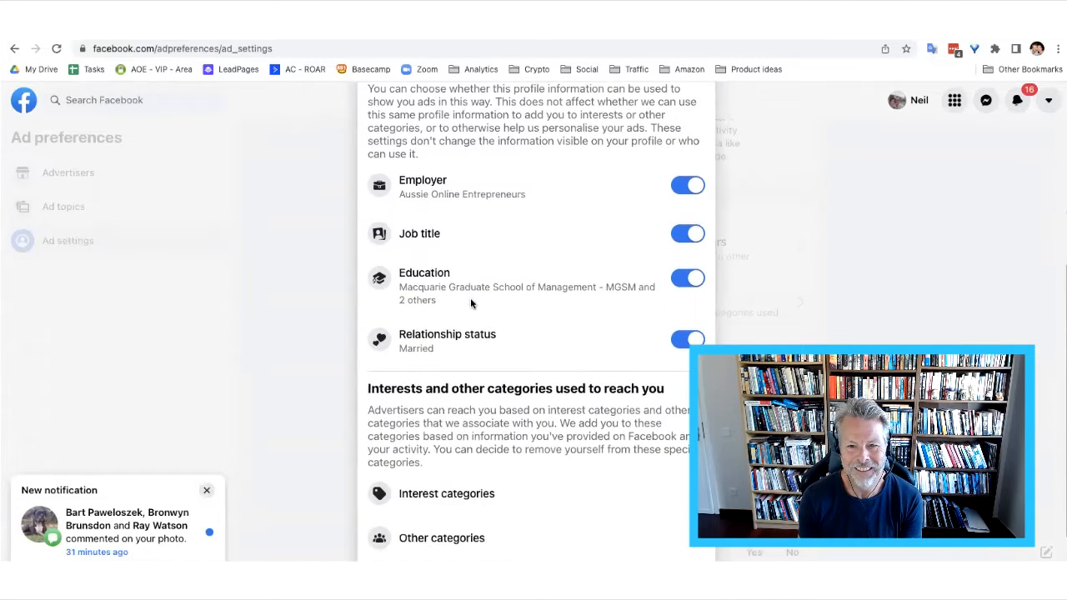
pyautogui.scroll(1, 538, 313)
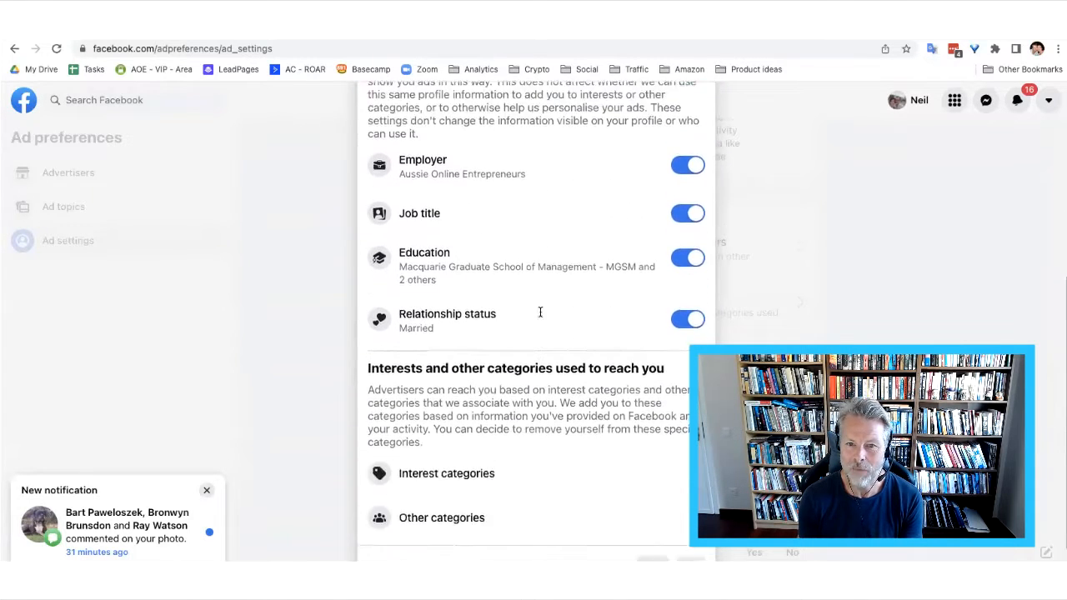
pyautogui.scroll(-1, 543, 305)
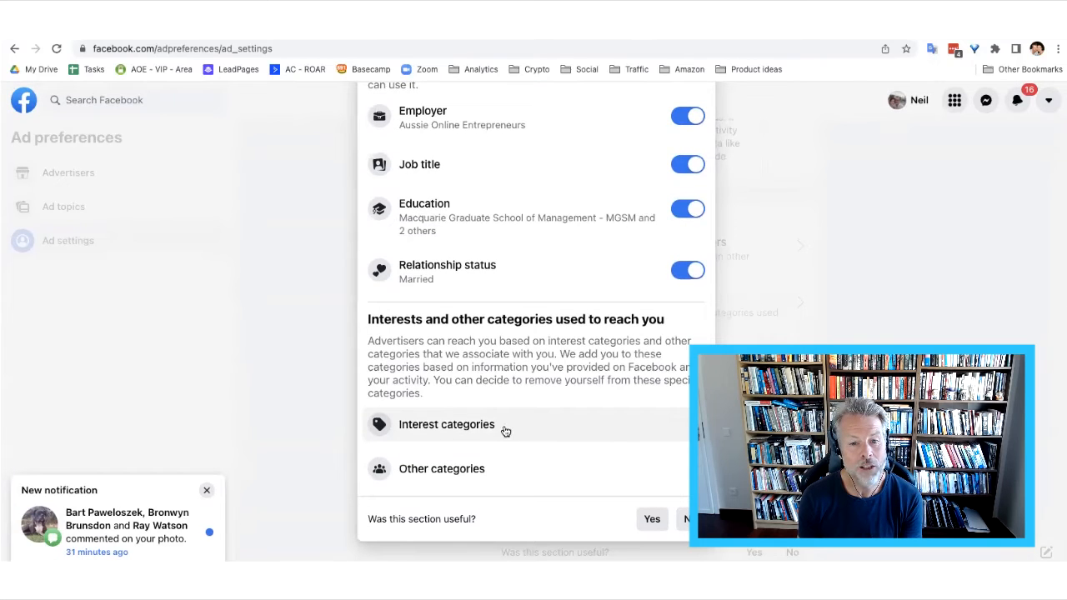
pyautogui.click(577, 470)
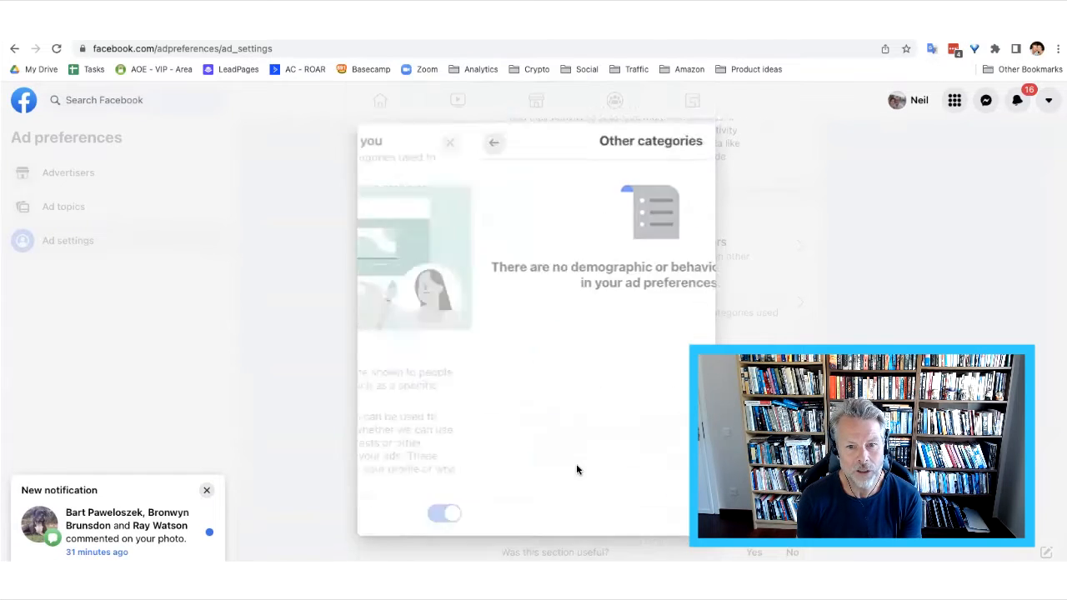
pyautogui.click(379, 259)
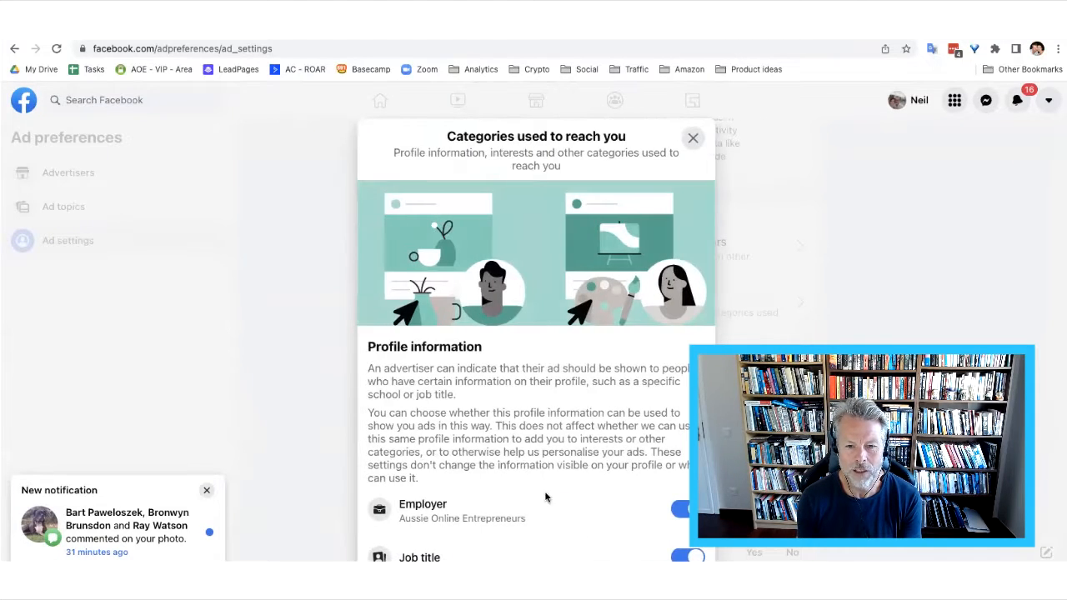
# Open the interest categories used to reach you and expand the list to all interests.
pyautogui.scroll(-5, 538, 478)
pyautogui.click(520, 421)
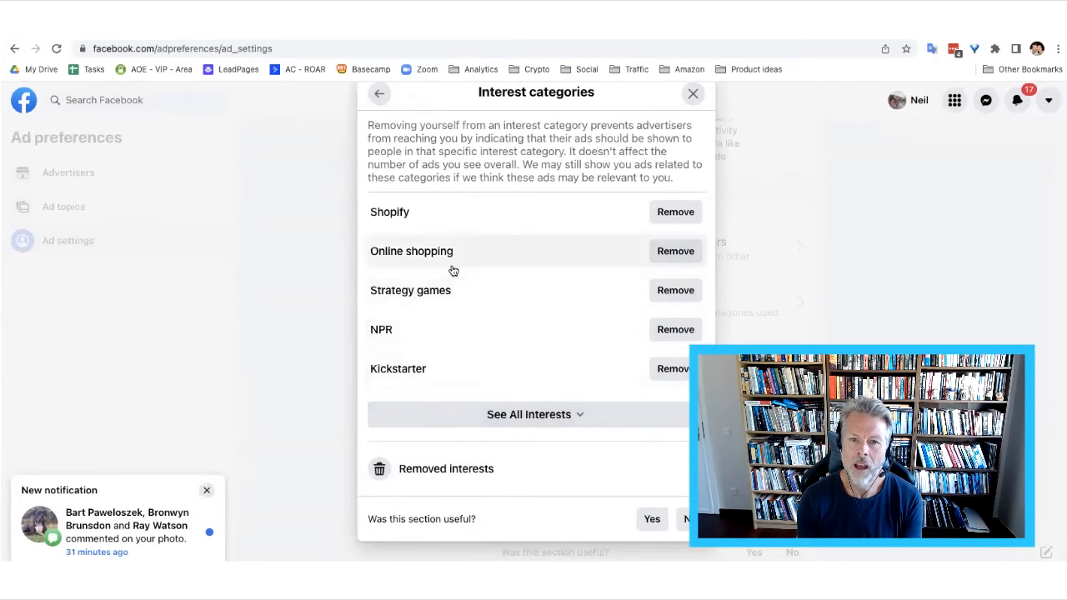
pyautogui.click(567, 415)
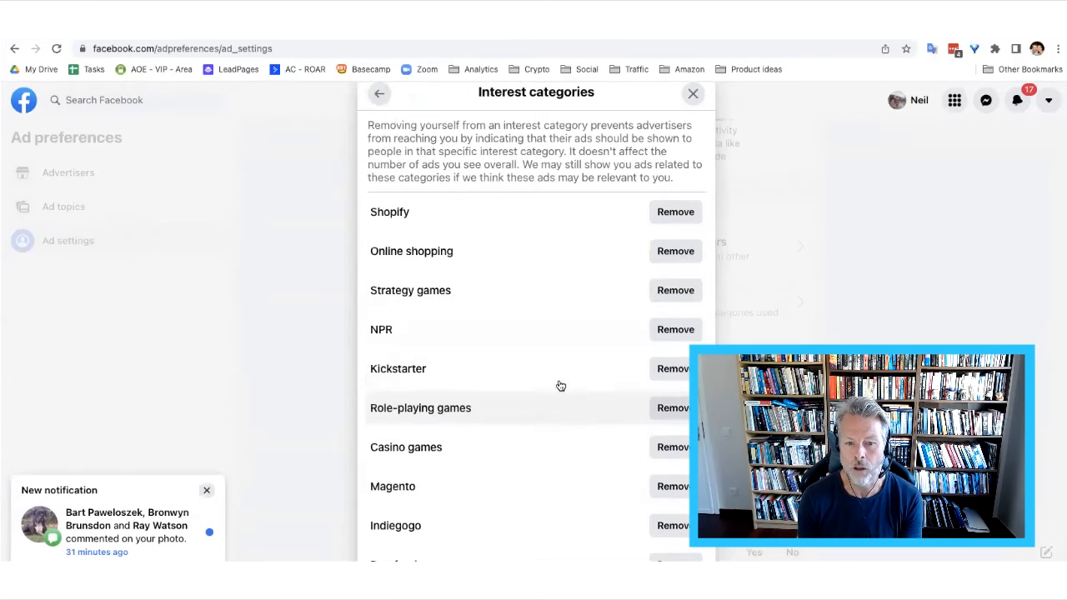
# Examine the expanded Interest categories list for the shopping, business, hobby, motorsport and music interests that advertisers can use to reach this profile.
pyautogui.scroll(-8, 567, 358)
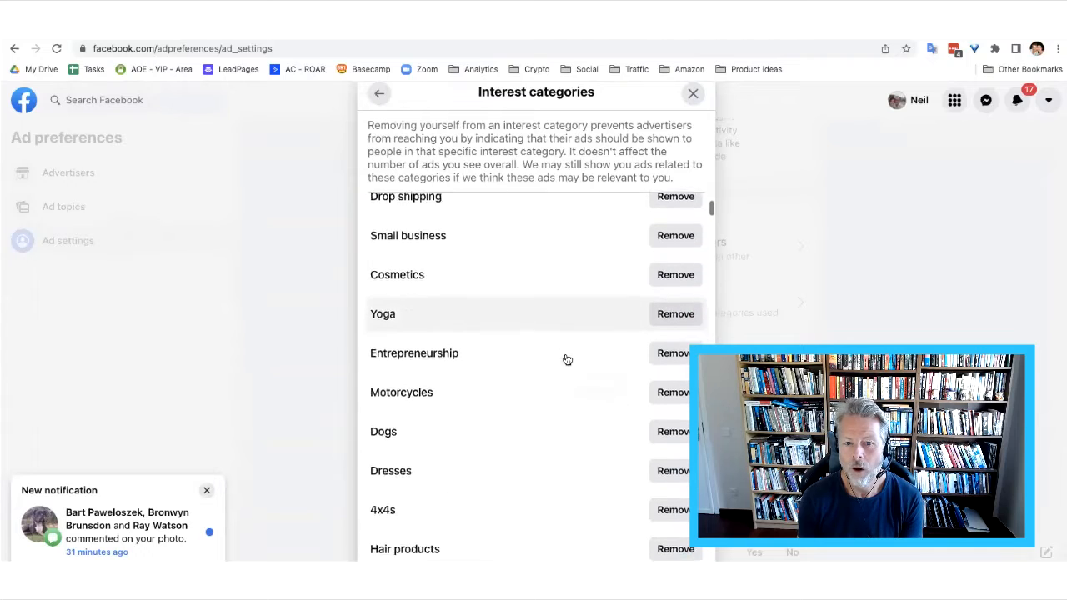
pyautogui.scroll(-6, 567, 359)
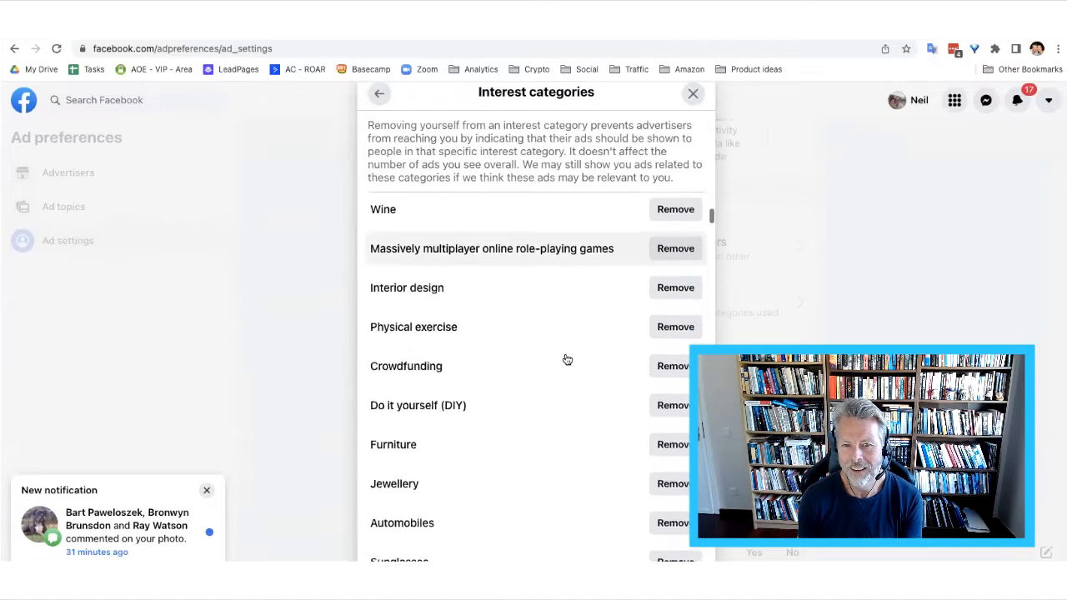
pyautogui.scroll(-5, 567, 359)
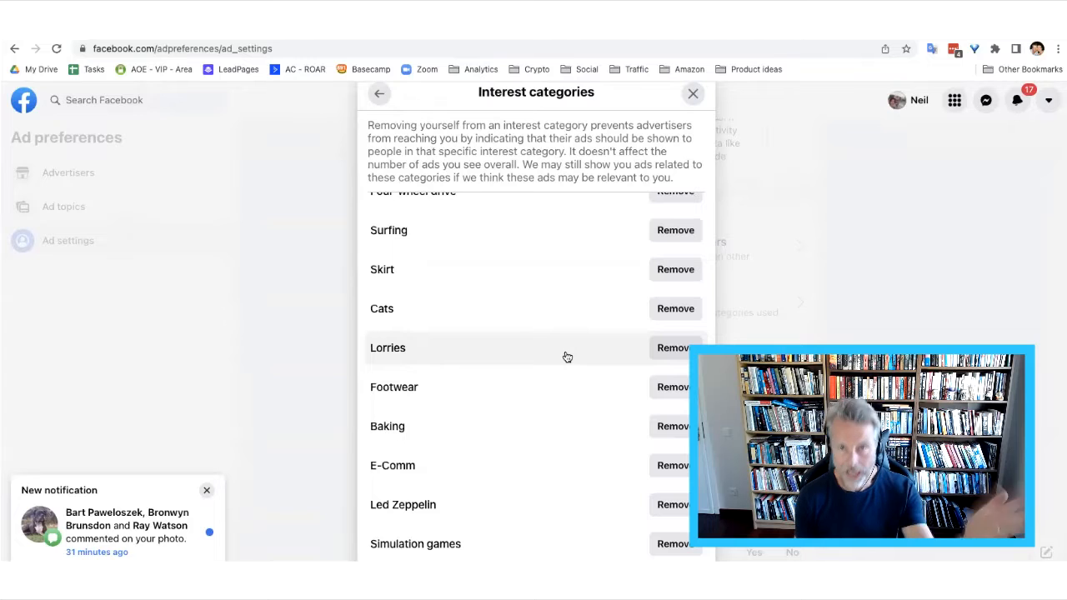
pyautogui.scroll(-4, 560, 345)
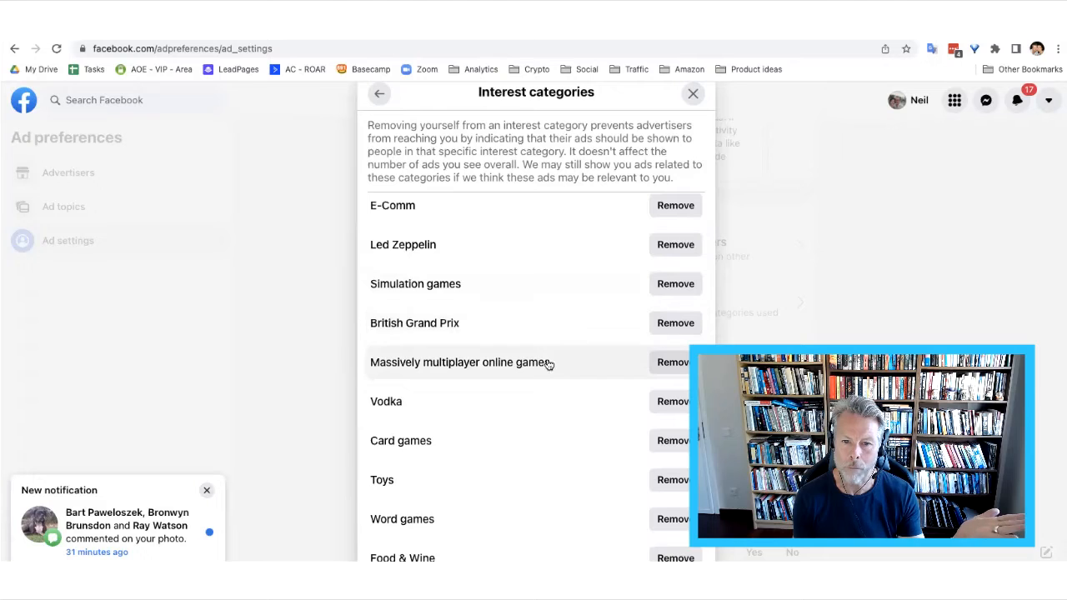
pyautogui.scroll(-1, 584, 404)
pyautogui.scroll(-1, 578, 398)
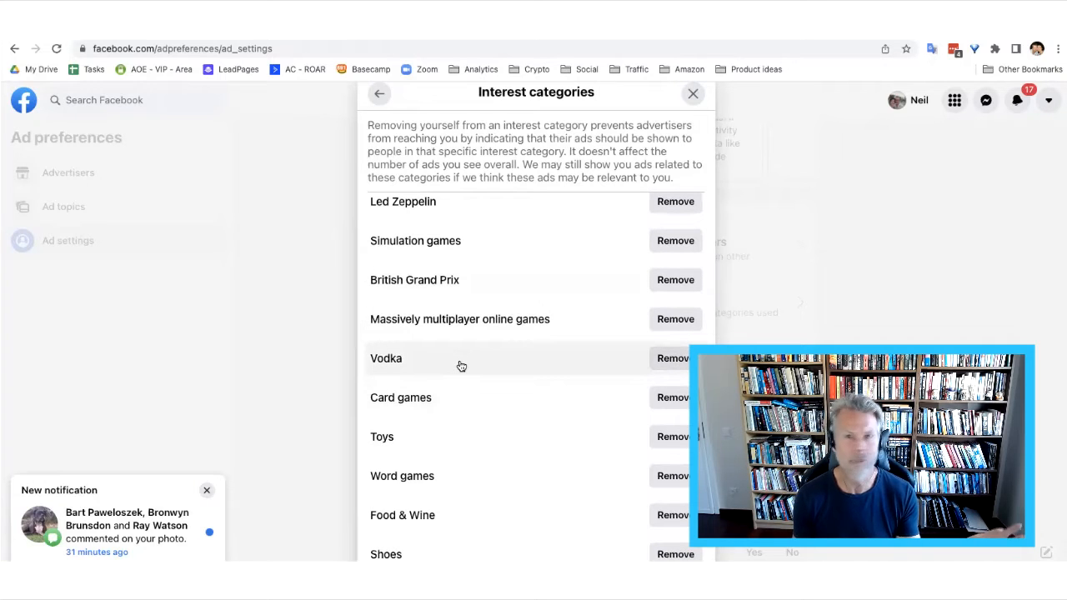
pyautogui.scroll(-5, 502, 360)
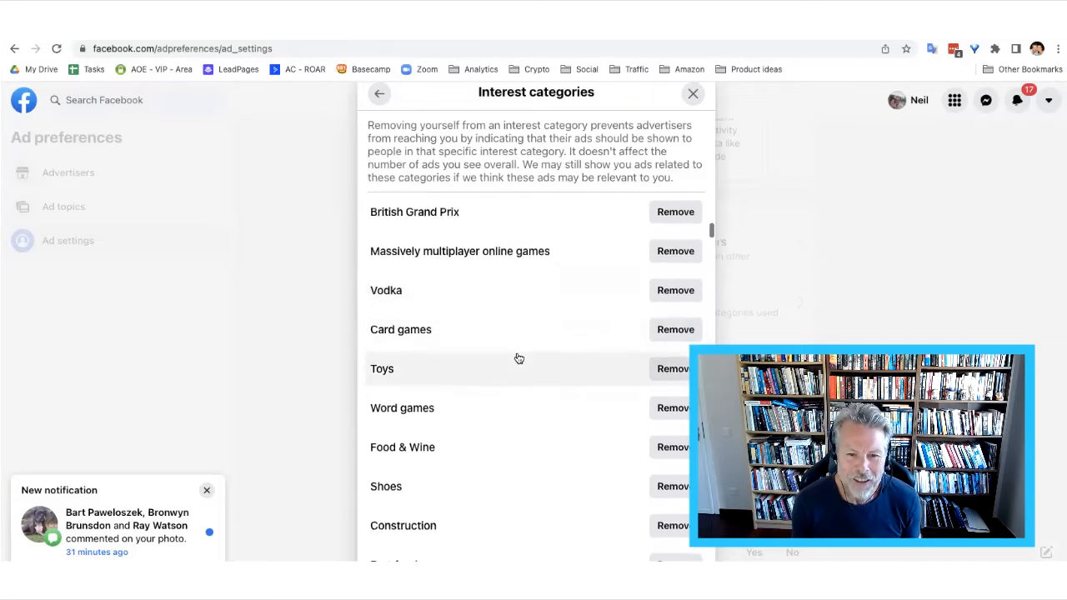
pyautogui.scroll(-7, 523, 361)
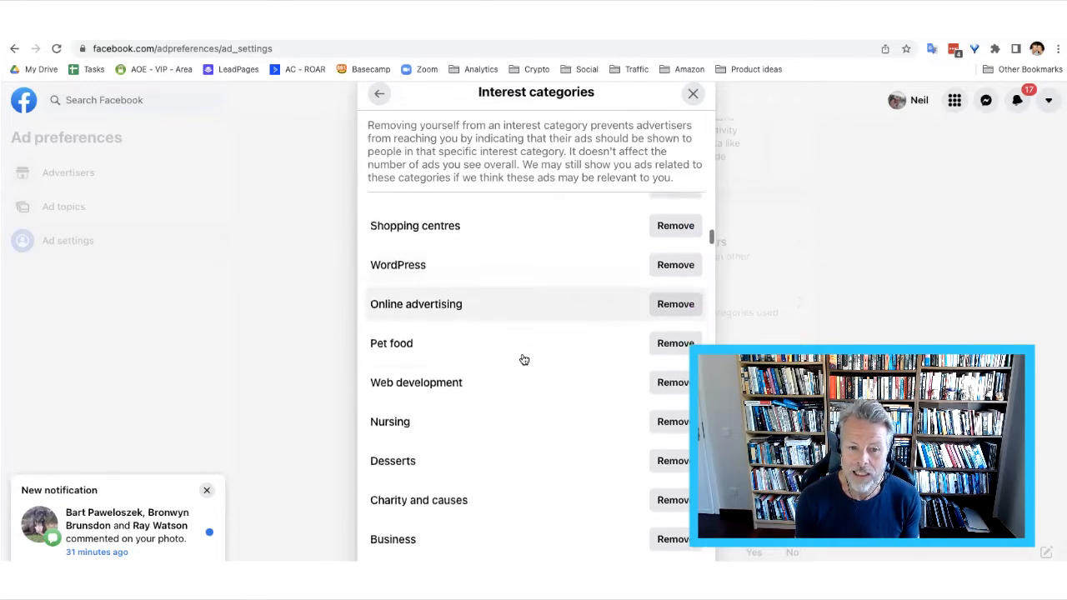
pyautogui.scroll(-11, 530, 358)
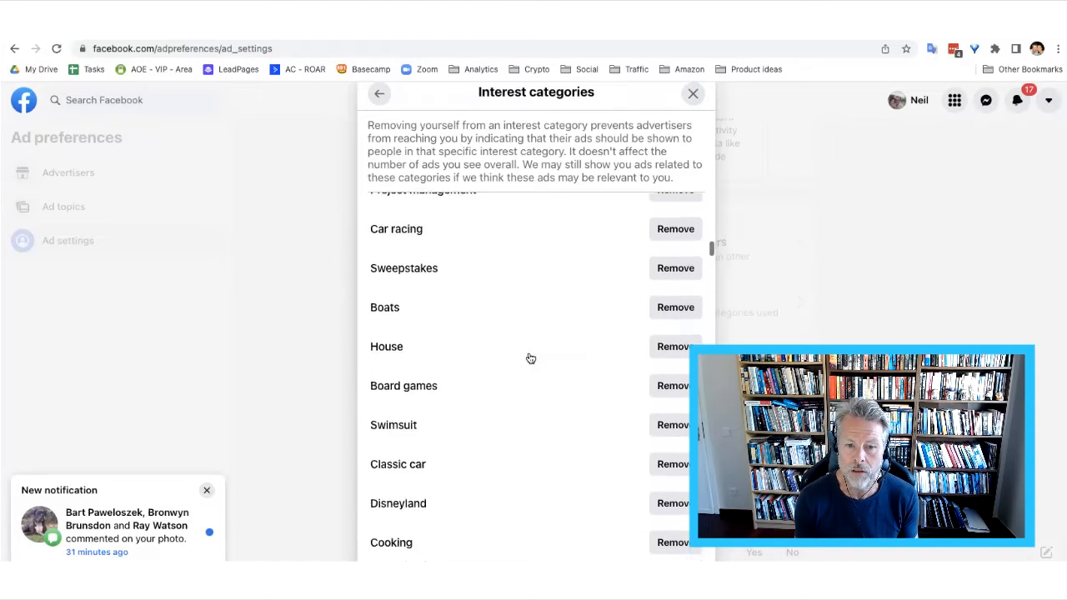
pyautogui.scroll(-6, 536, 359)
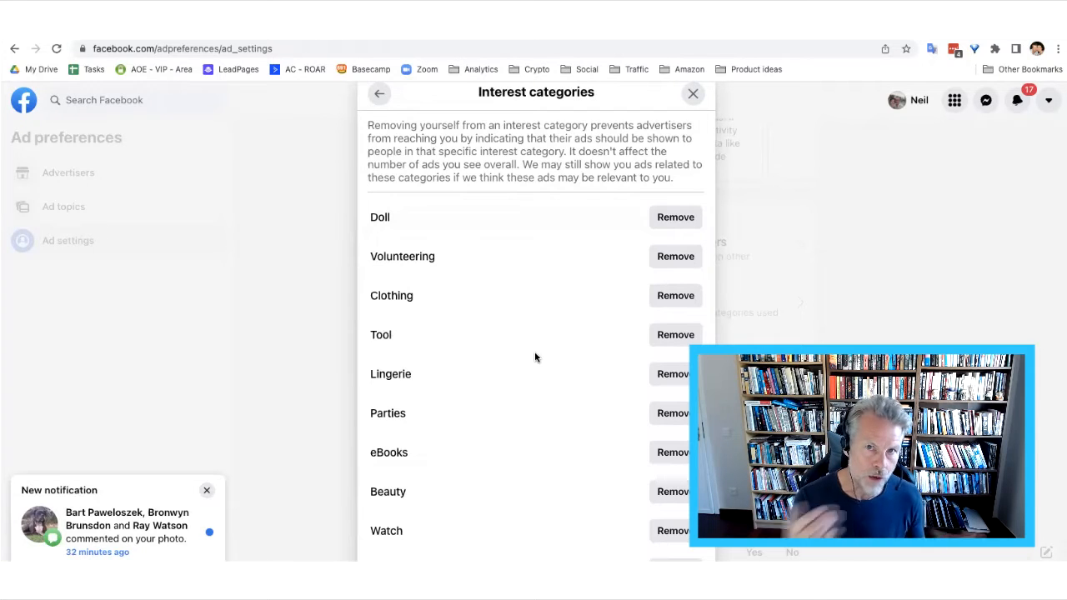
pyautogui.scroll(-5, 536, 358)
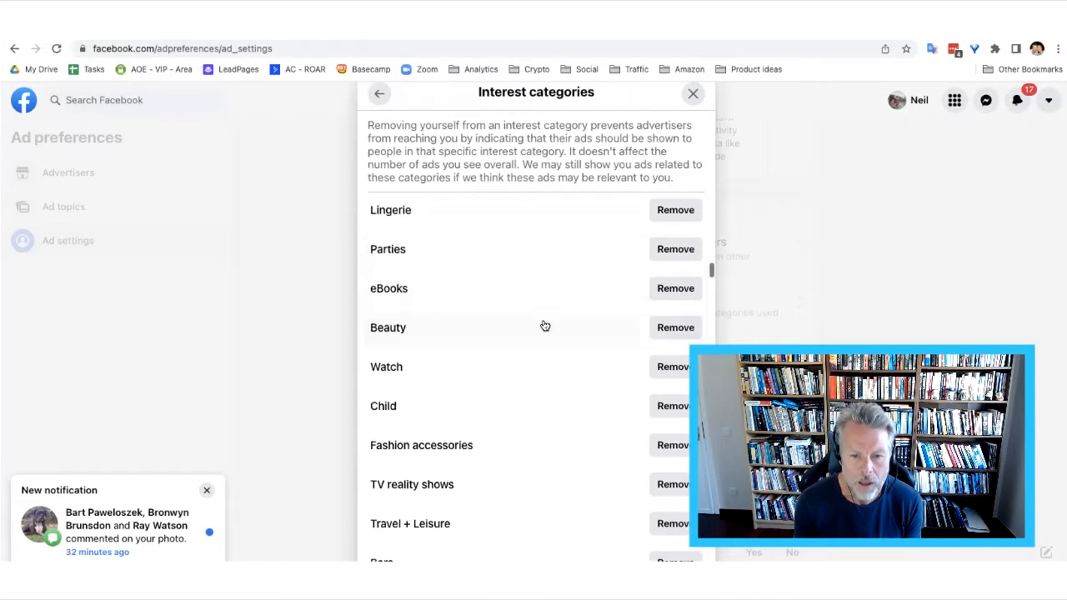
pyautogui.scroll(-5, 546, 326)
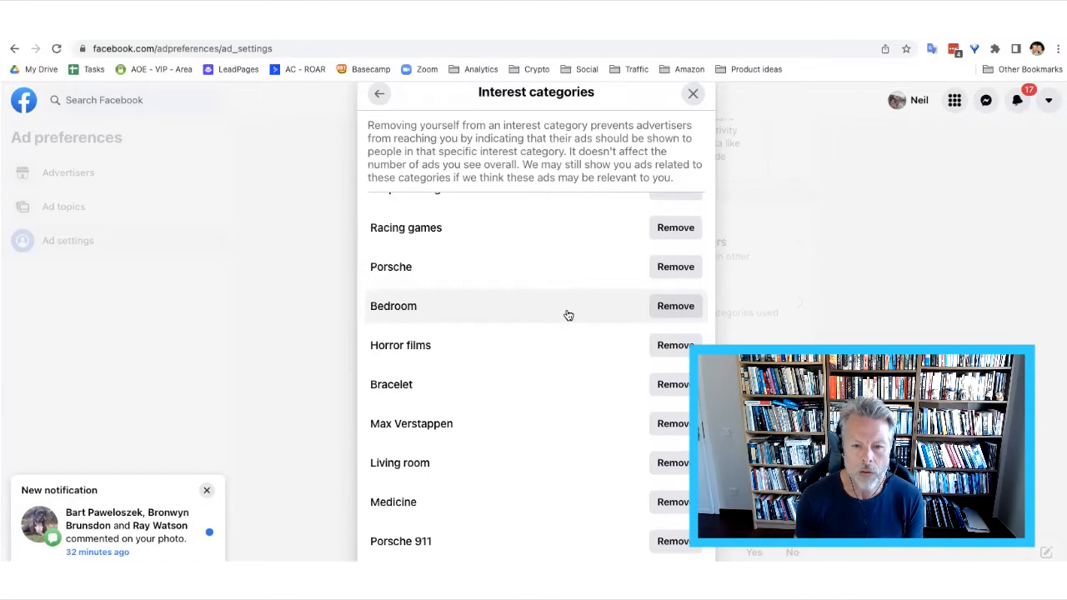
pyautogui.scroll(-1, 556, 312)
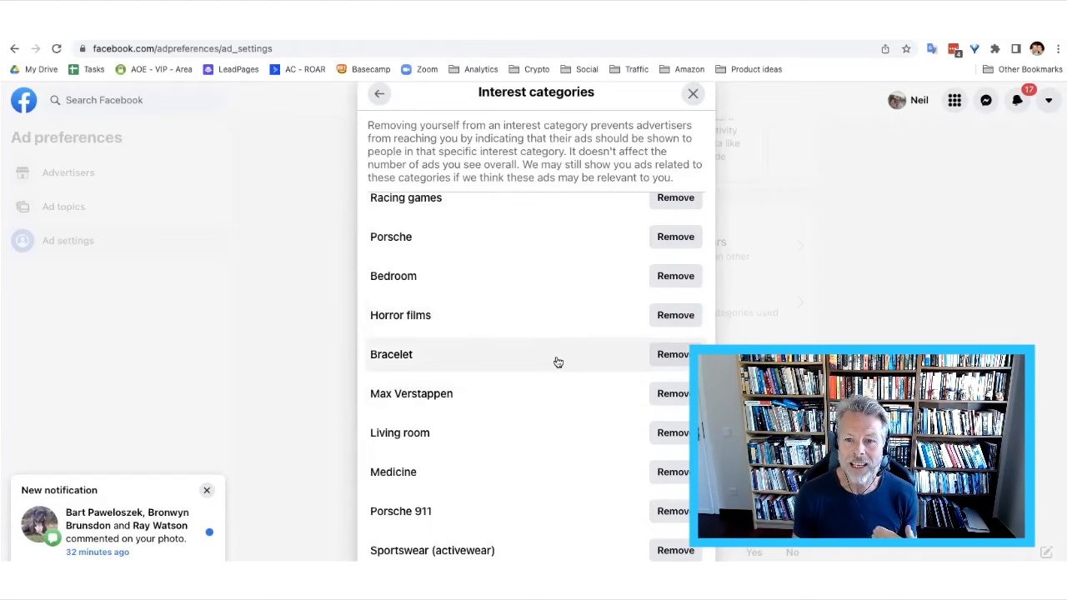
pyautogui.scroll(-1, 556, 363)
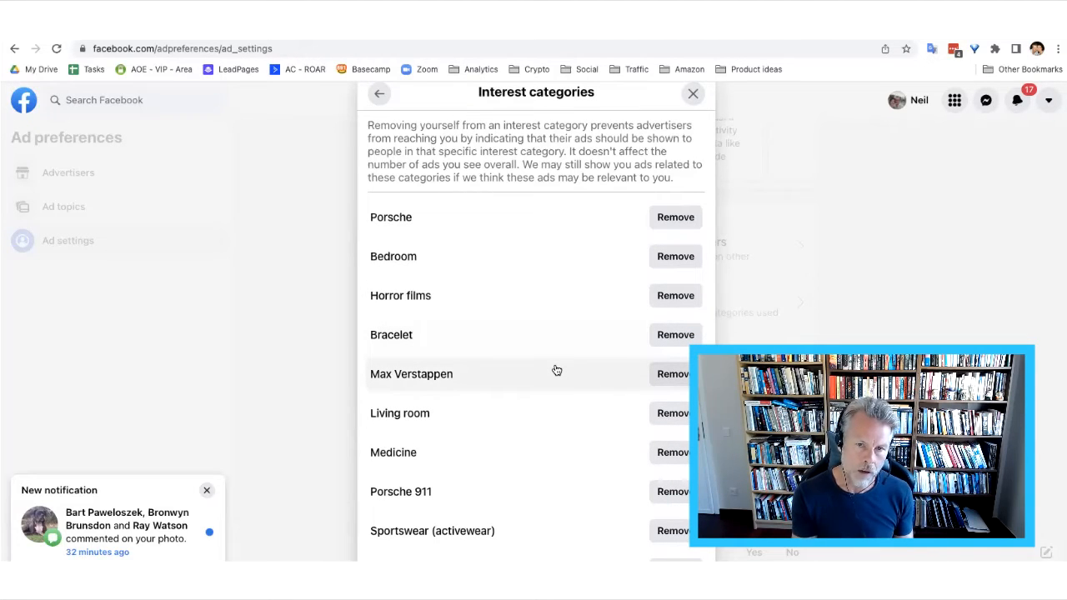
pyautogui.scroll(-10, 557, 370)
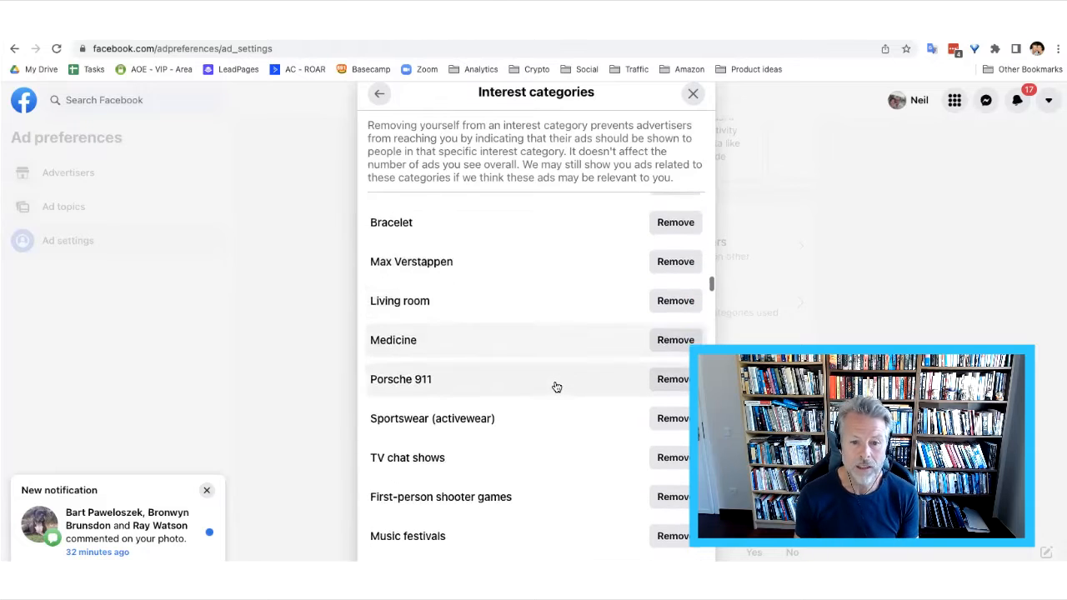
pyautogui.scroll(-15, 565, 389)
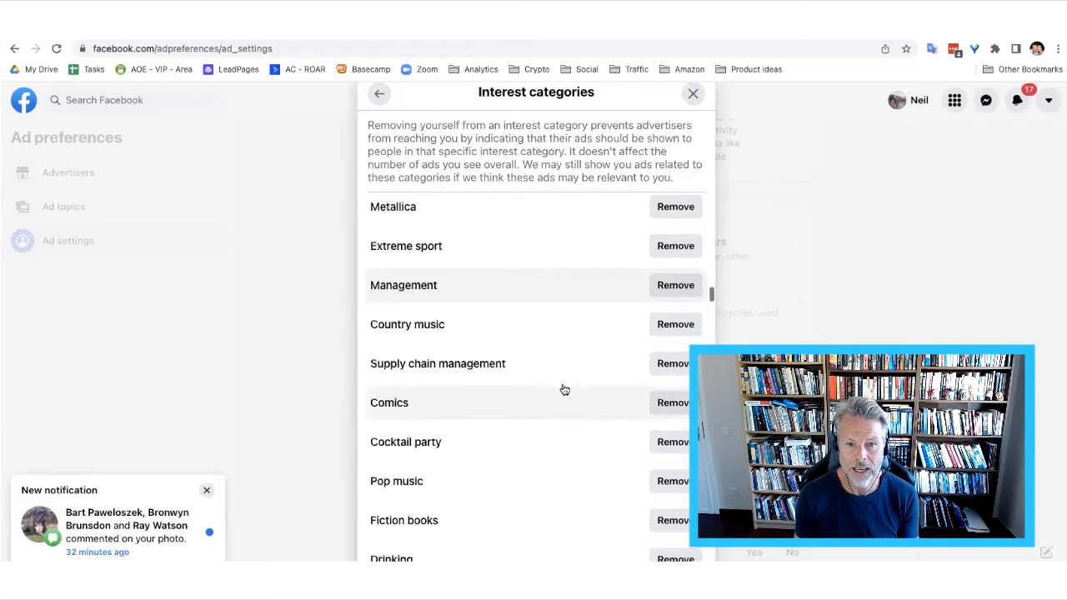
pyautogui.scroll(-5, 564, 388)
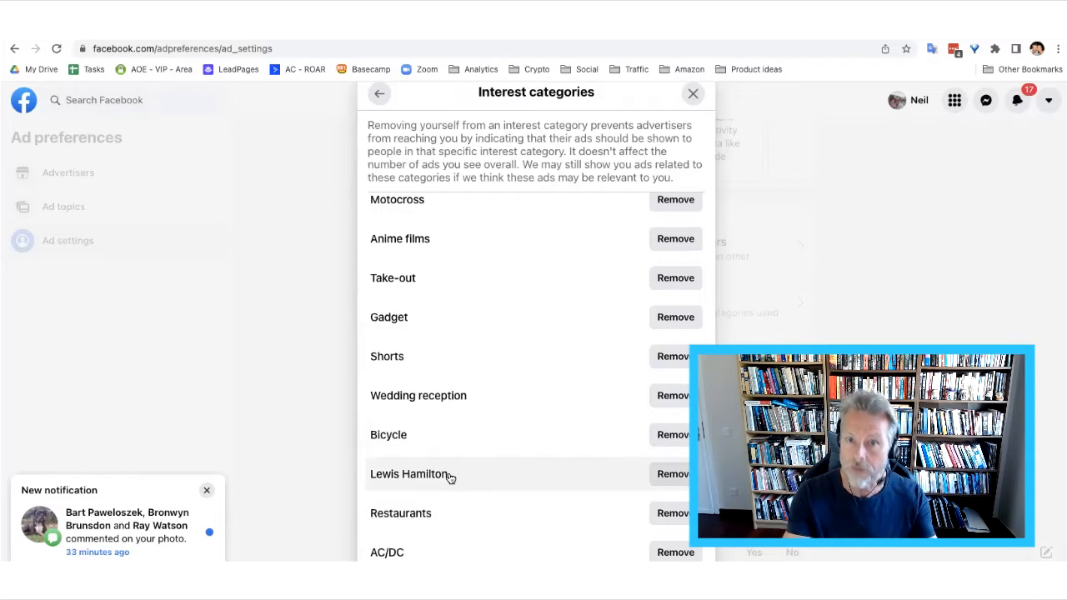
pyautogui.scroll(-3, 528, 360)
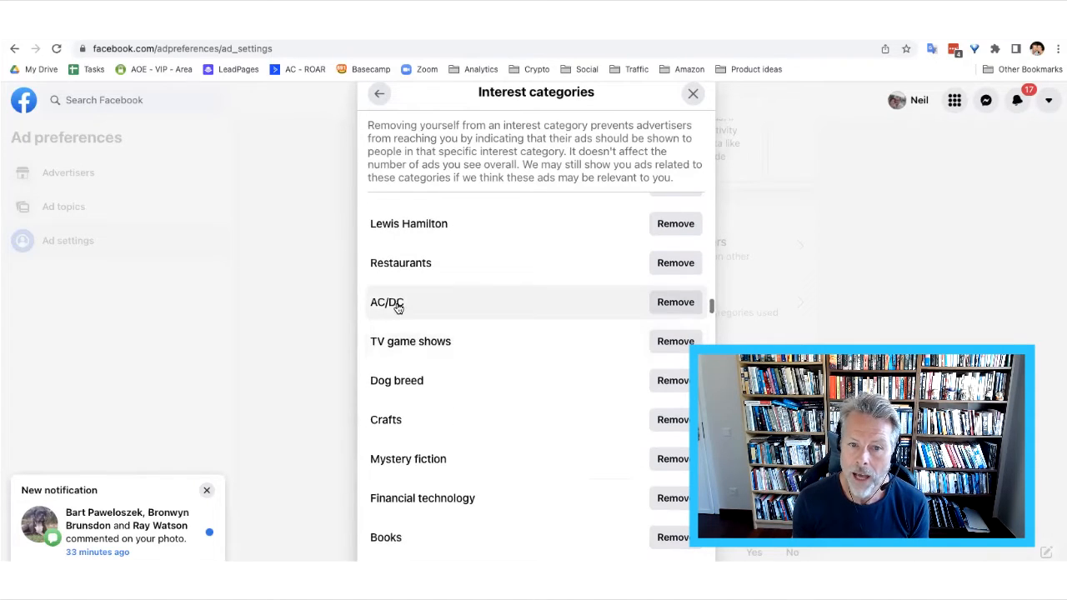
pyautogui.scroll(-1, 517, 329)
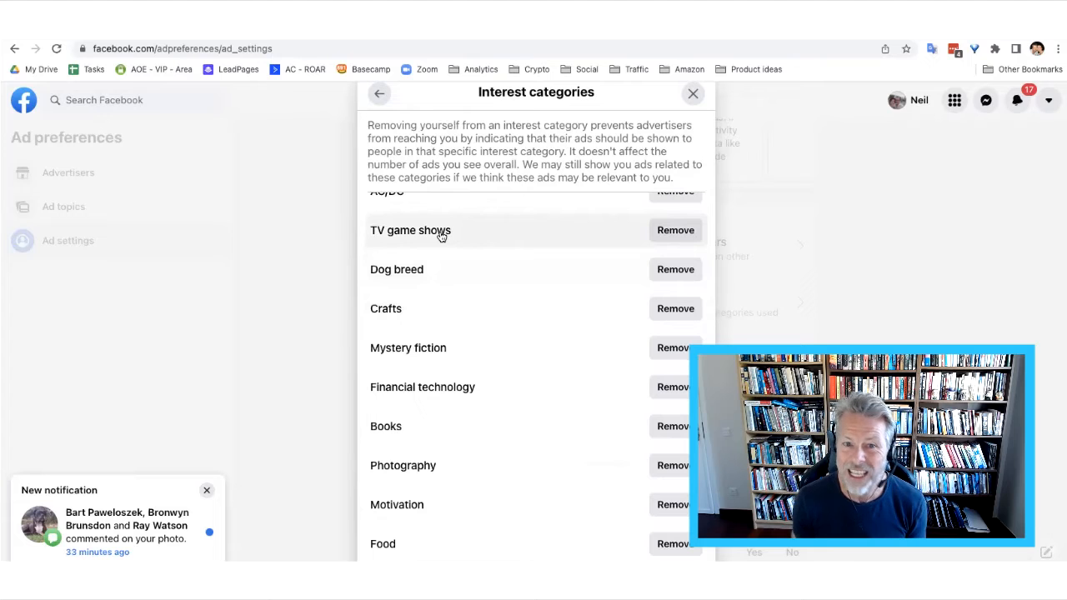
pyautogui.scroll(-2, 546, 292)
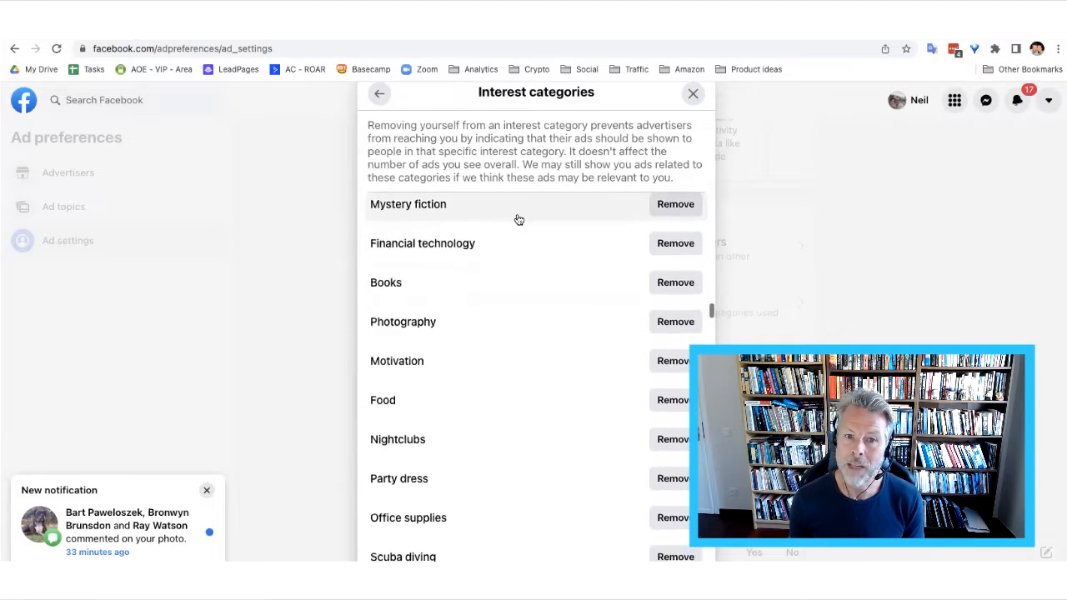
pyautogui.scroll(1, 576, 250)
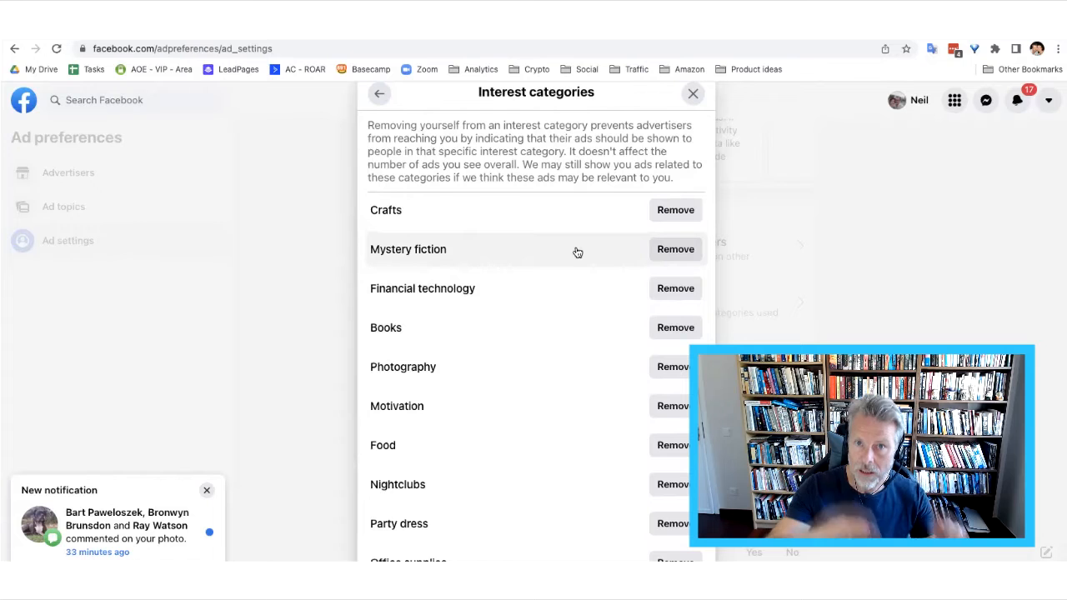
pyautogui.scroll(-10, 575, 259)
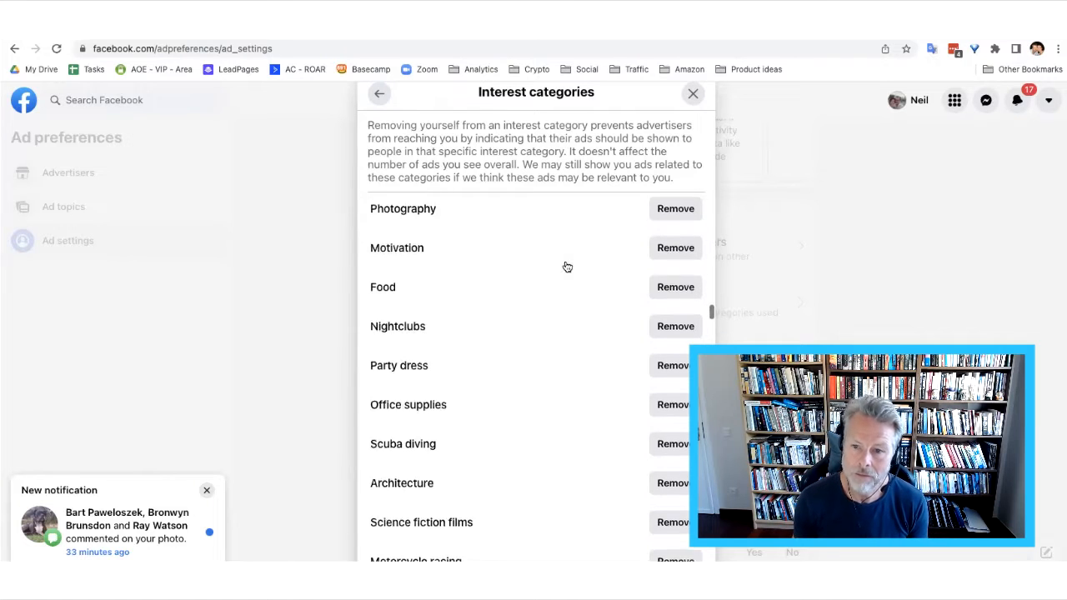
pyautogui.scroll(-13, 575, 278)
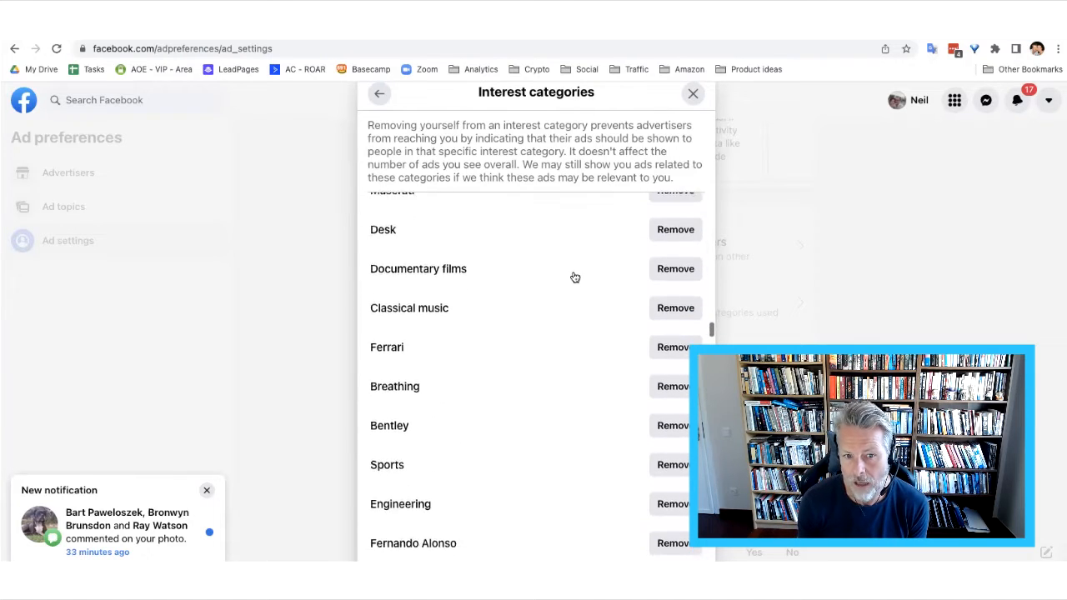
pyautogui.scroll(-15, 575, 277)
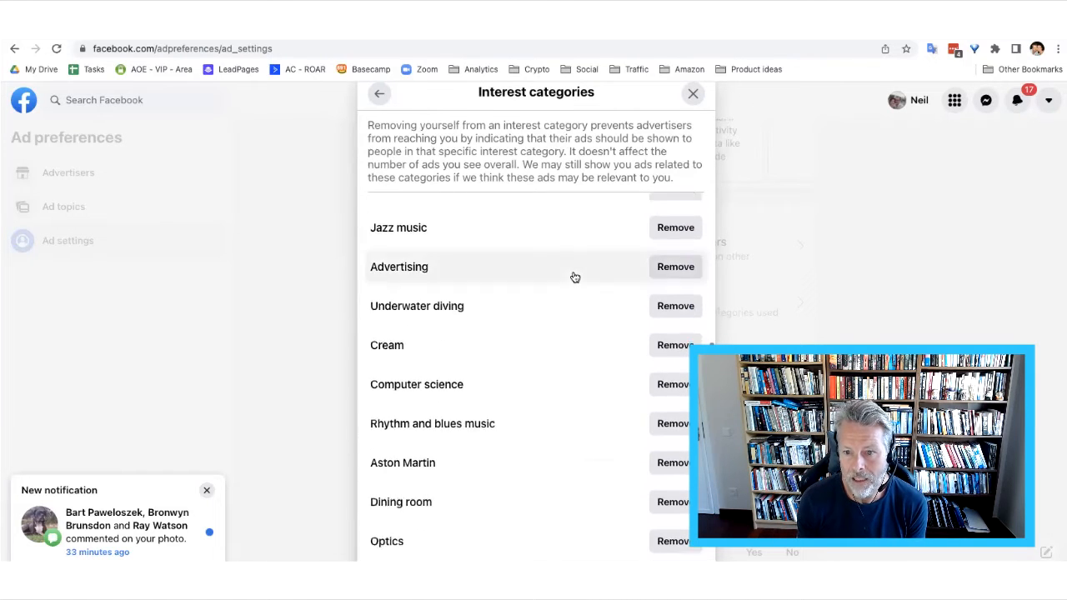
pyautogui.scroll(-15, 576, 277)
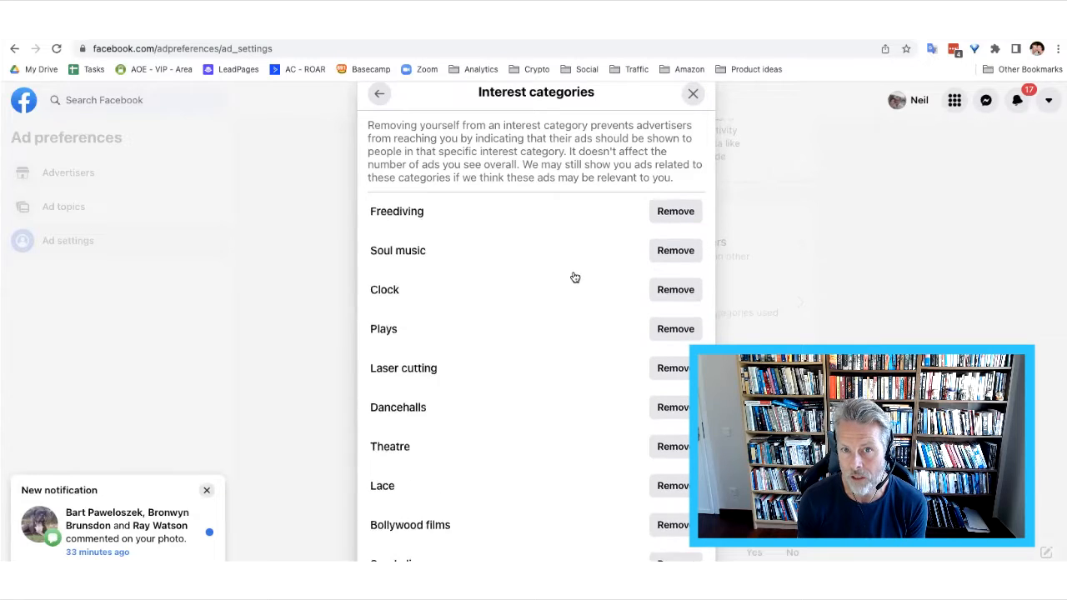
pyautogui.scroll(-7, 575, 278)
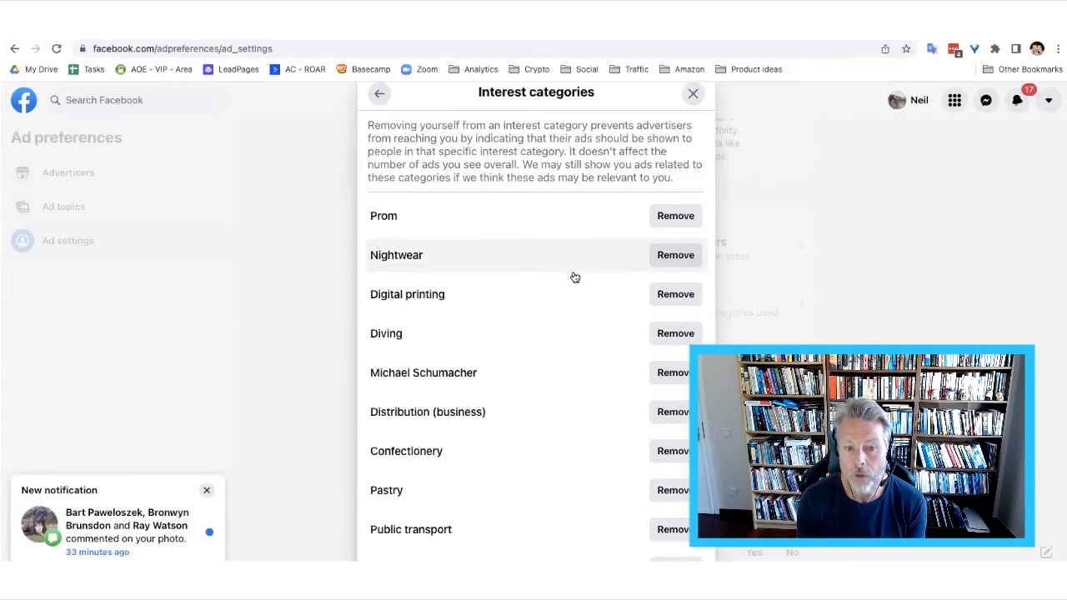
pyautogui.scroll(-9, 573, 277)
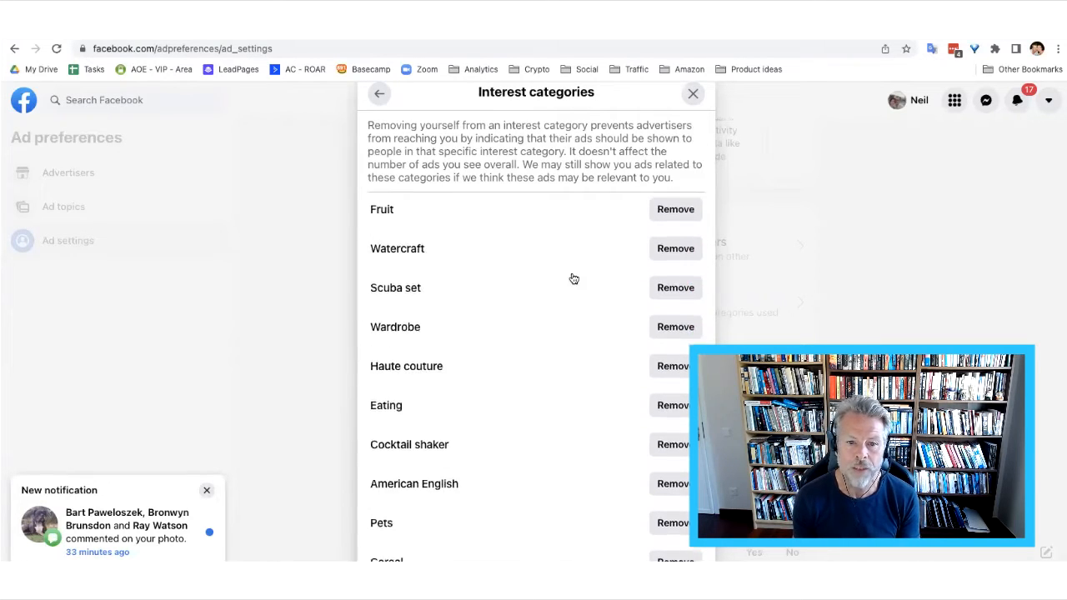
pyautogui.scroll(-9, 574, 287)
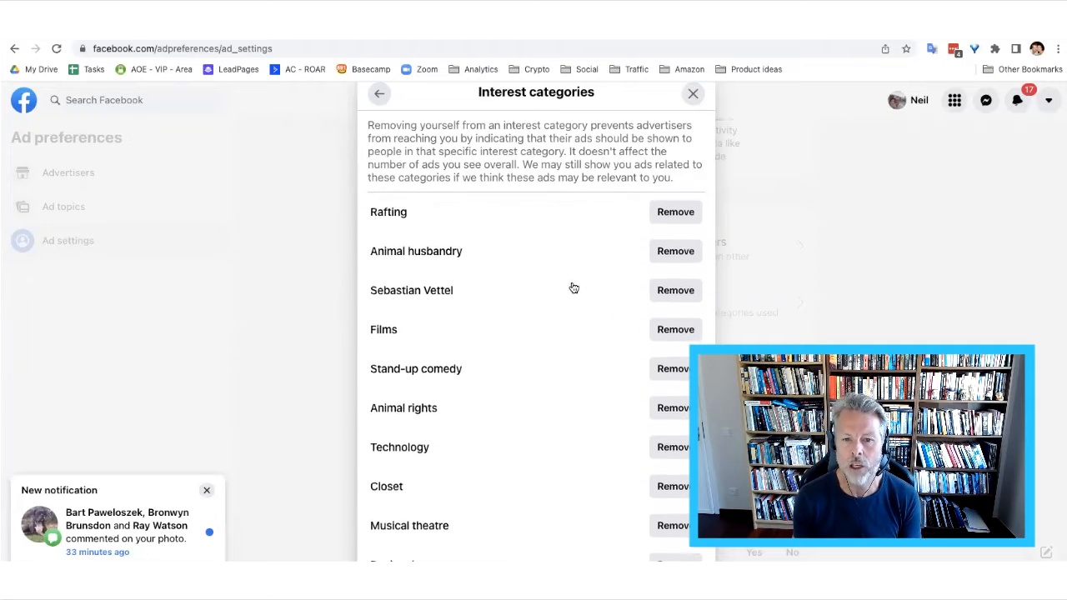
pyautogui.scroll(-7, 580, 289)
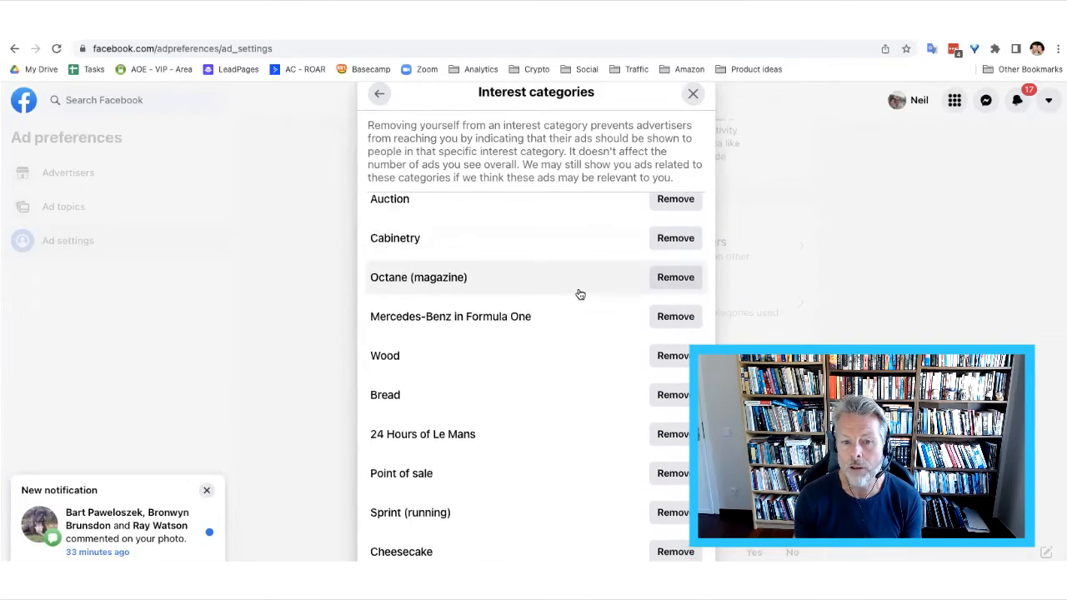
pyautogui.scroll(-1, 581, 296)
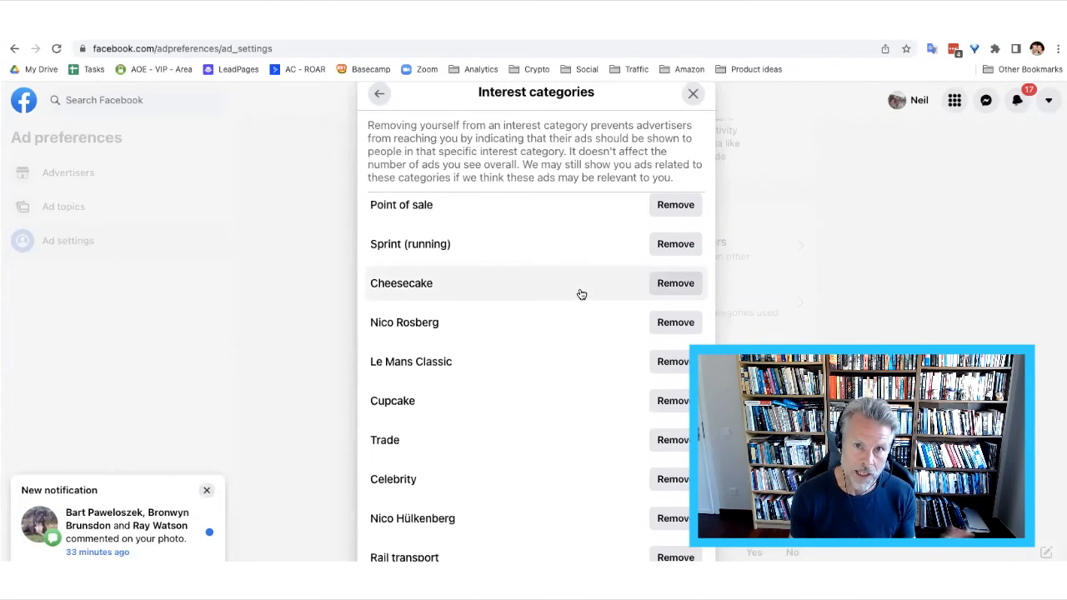